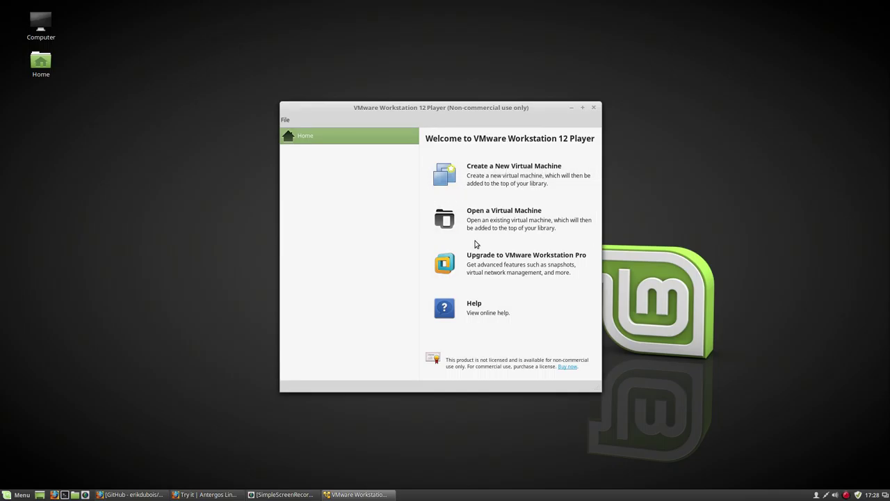
- Create a new virtual machine that installs from the linuxmint-18-mate-64bit.iso image in Downloads
{"action": "left_click", "coordinate": [522, 178]}
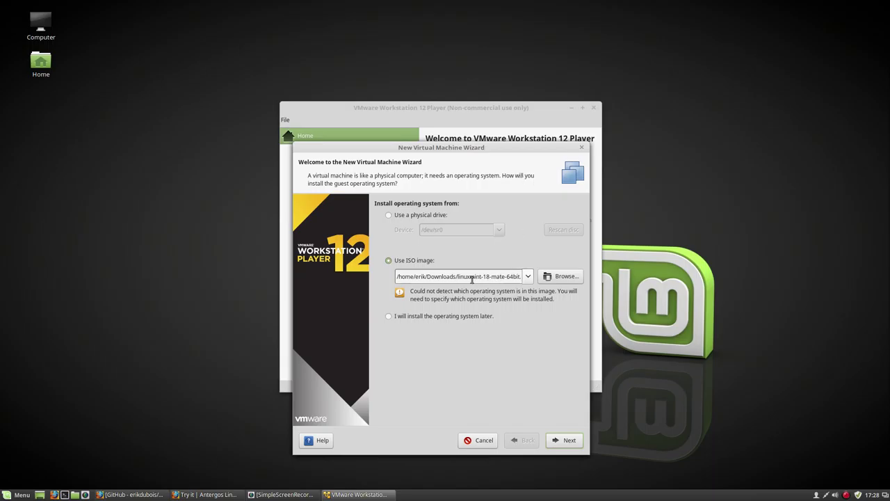
{"action": "left_click_drag", "start_coordinate": [456, 276], "coordinate": [525, 277]}
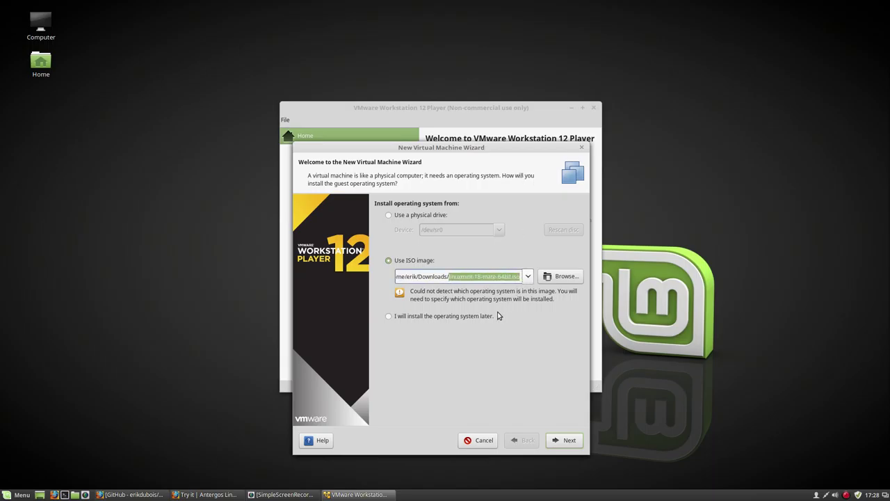
{"action": "left_click", "coordinate": [565, 278]}
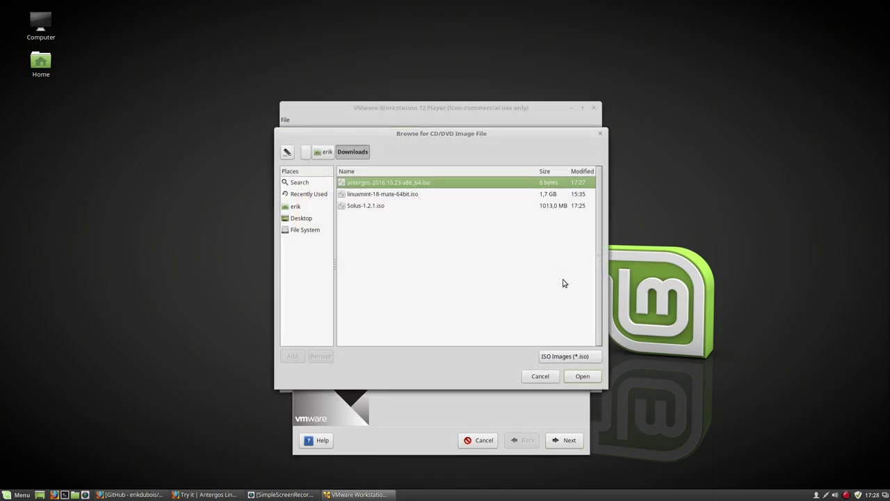
{"action": "left_click", "coordinate": [388, 195]}
{"action": "left_click", "coordinate": [382, 206]}
{"action": "left_click", "coordinate": [389, 194]}
{"action": "left_click", "coordinate": [394, 183]}
{"action": "left_click", "coordinate": [404, 194]}
{"action": "left_click", "coordinate": [580, 376]}
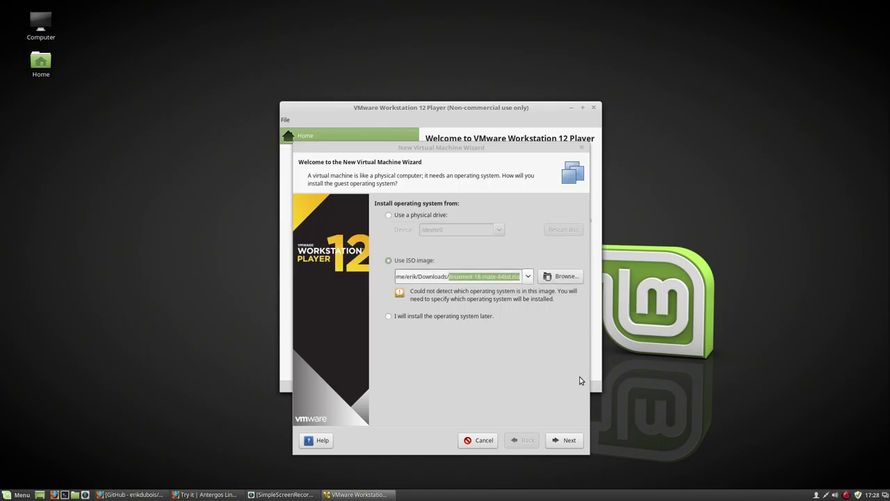
{"action": "left_click", "coordinate": [568, 440]}
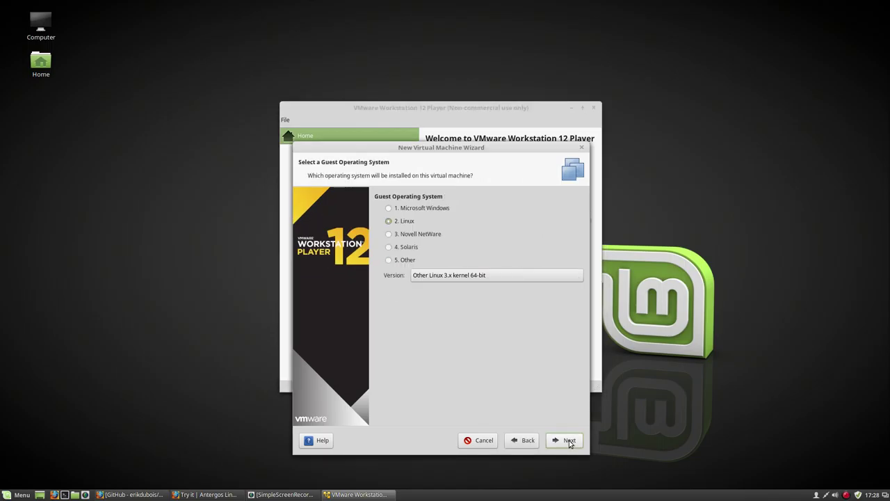
- Keep the guest version as Other Linux 3.x kernel 64-bit
{"action": "left_click", "coordinate": [467, 278]}
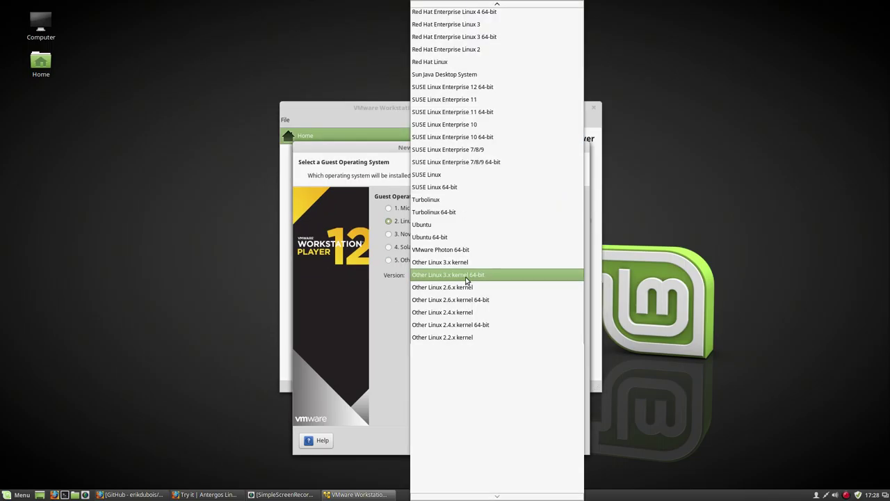
{"action": "left_click", "coordinate": [467, 278]}
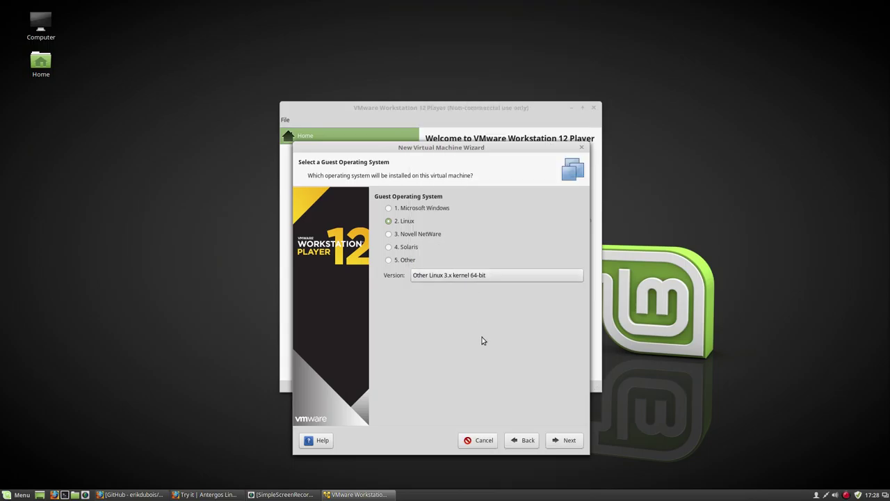
{"action": "left_click", "coordinate": [564, 441]}
- Name the virtual machine 'Mate 18' and begin raising its maximum disk size
{"action": "left_click_drag", "start_coordinate": [494, 209], "coordinate": [385, 209]}
{"action": "type", "text": "Mat"}
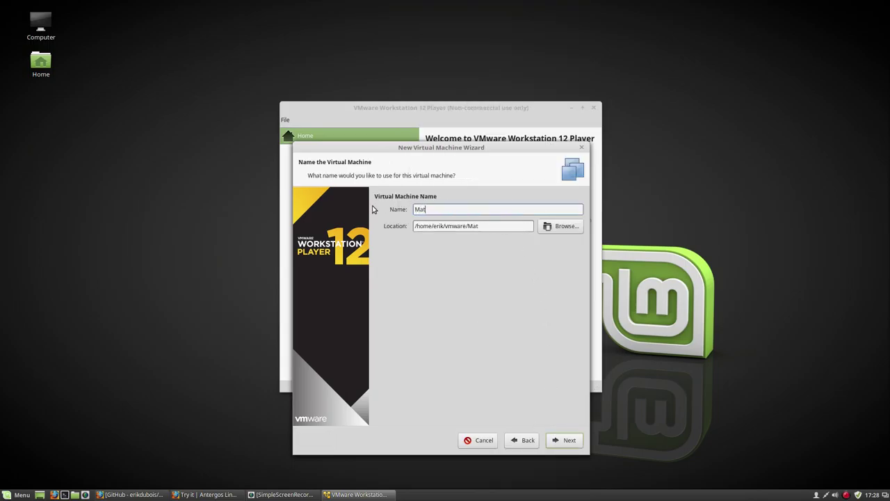
{"action": "type", "text": "e 18"}
{"action": "left_click", "coordinate": [566, 440]}
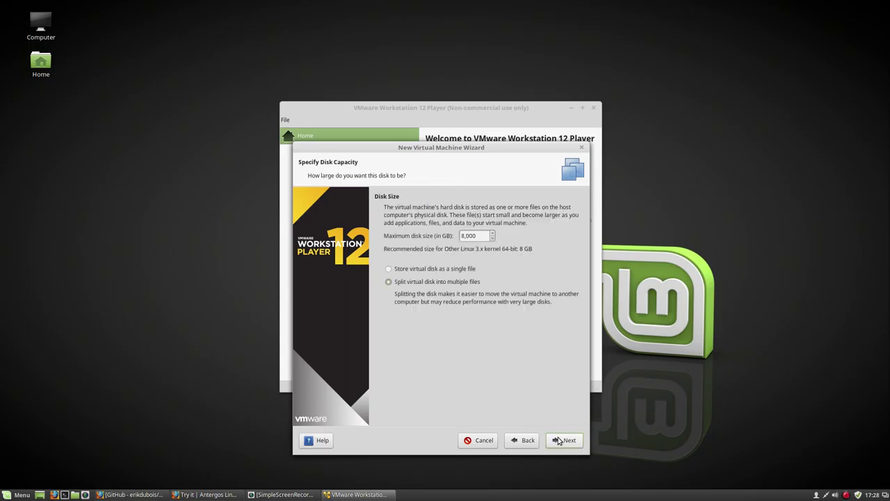
{"action": "left_click", "coordinate": [566, 440]}
{"action": "left_click", "coordinate": [340, 347]}
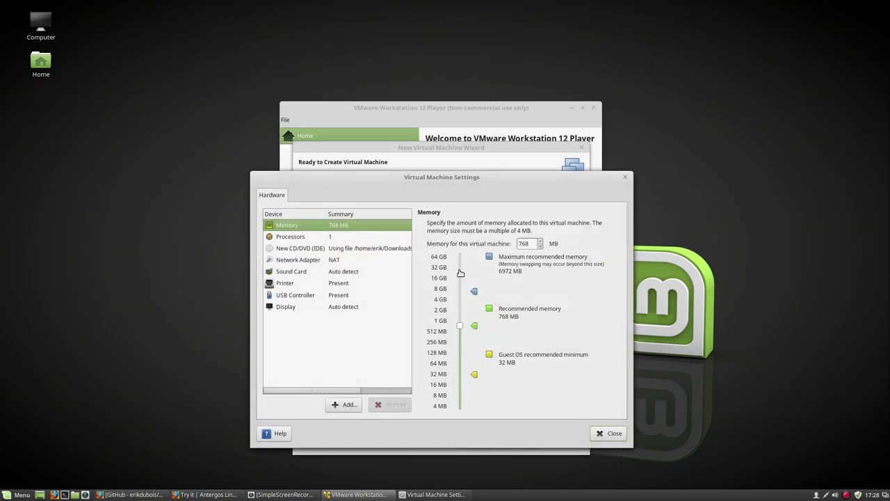
- Give the virtual machine 4000 MB of memory and 4 processor cores
{"action": "double_click", "coordinate": [525, 244]}
{"action": "type", "text": "400"}
{"action": "left_click", "coordinate": [358, 237]}
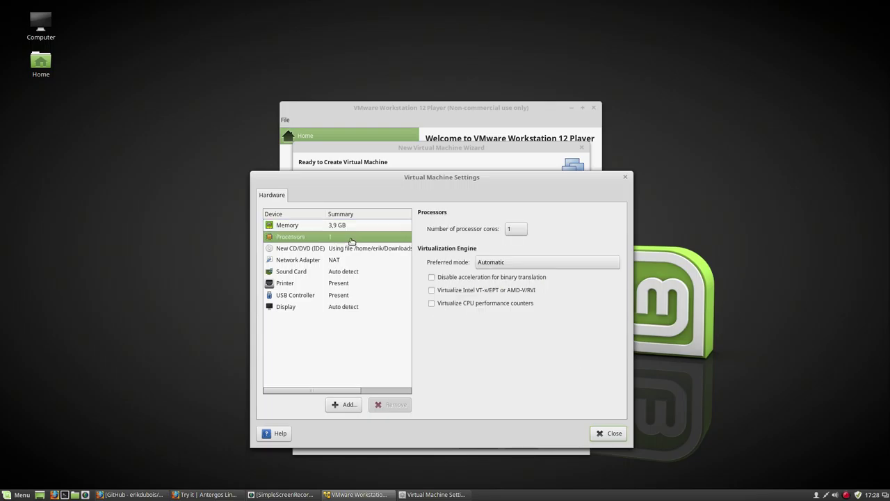
{"action": "left_click", "coordinate": [518, 232]}
{"action": "left_click", "coordinate": [514, 267]}
- Review the CD/DVD, network, sound, printer, USB and display settings, then close hardware customization
{"action": "left_click", "coordinate": [301, 247]}
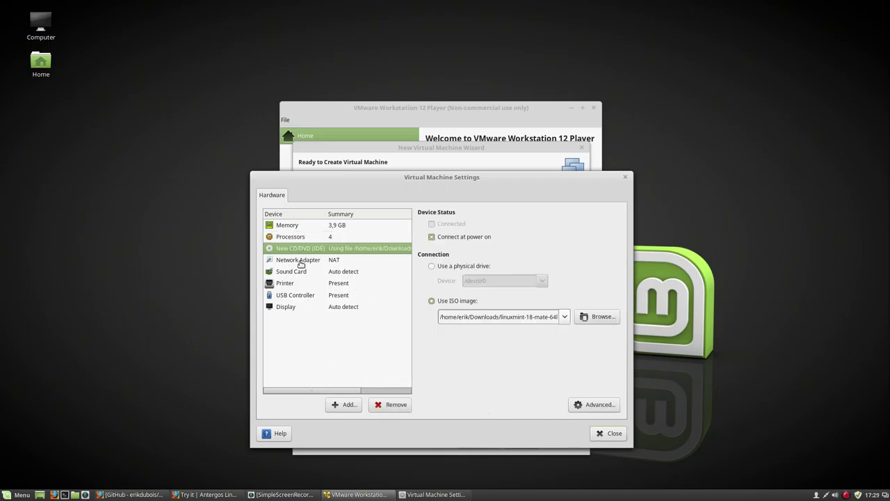
{"action": "left_click", "coordinate": [300, 263]}
{"action": "left_click", "coordinate": [301, 273]}
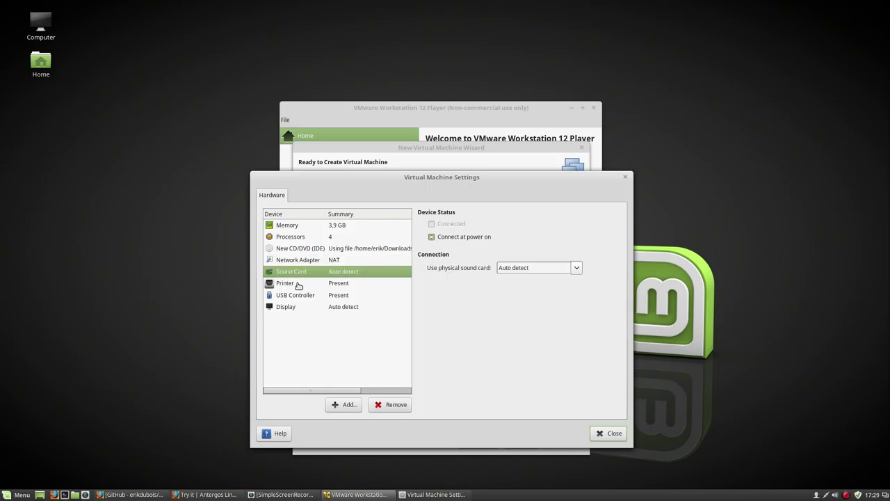
{"action": "left_click", "coordinate": [298, 285]}
{"action": "left_click", "coordinate": [298, 296]}
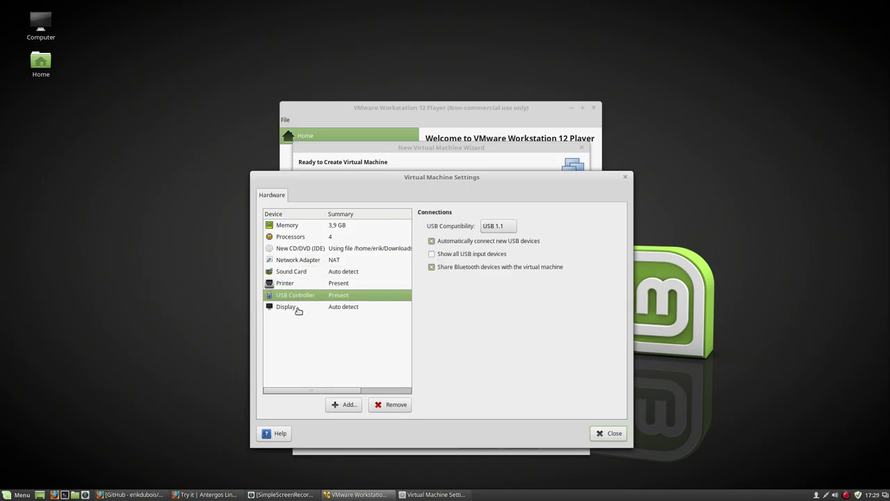
{"action": "left_click", "coordinate": [299, 309]}
{"action": "left_click", "coordinate": [602, 433]}
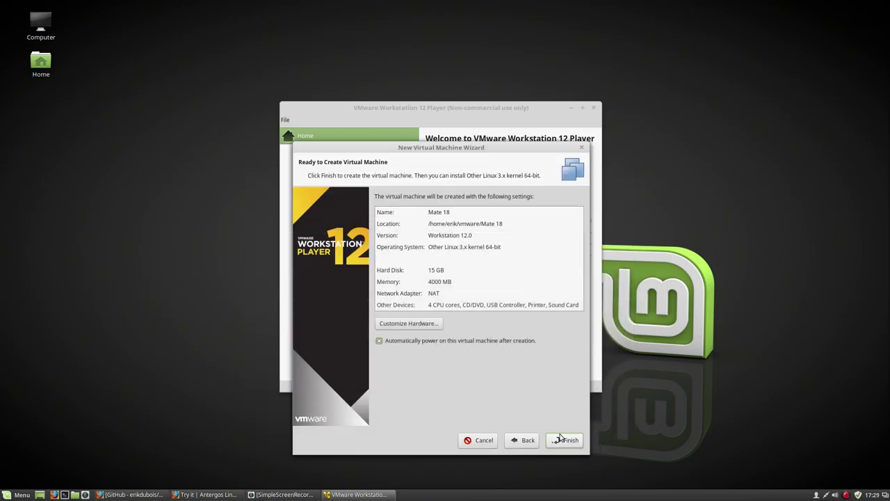
- Finish creating the Mate 18 virtual machine and dismiss the creation notice
{"action": "left_click", "coordinate": [556, 443]}
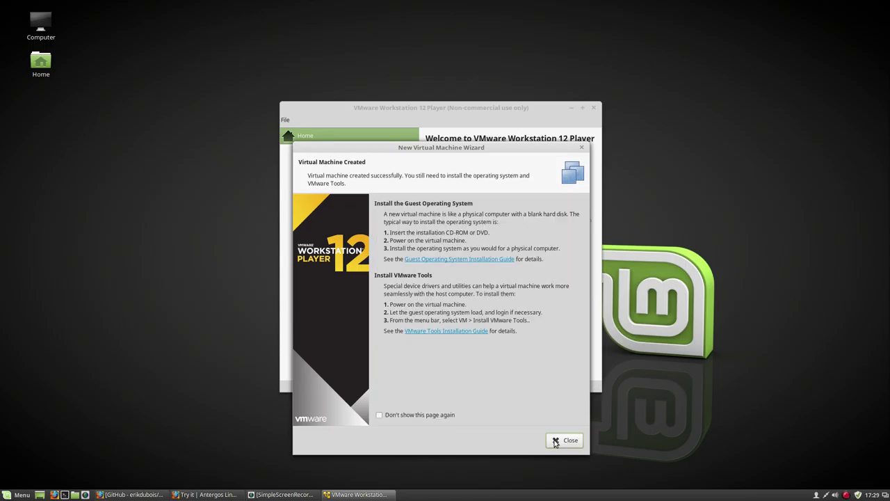
{"action": "left_click", "coordinate": [555, 441]}
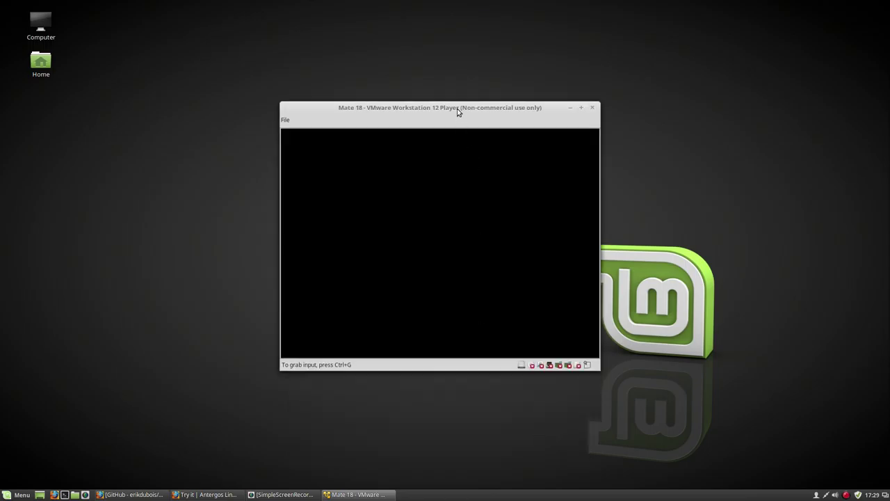
{"action": "left_click_drag", "start_coordinate": [457, 111], "coordinate": [432, 63]}
- Boot the VM into the live Linux Mint session, toggling input capture with Ctrl+Alt
{"action": "key", "text": "ctrl+g"}
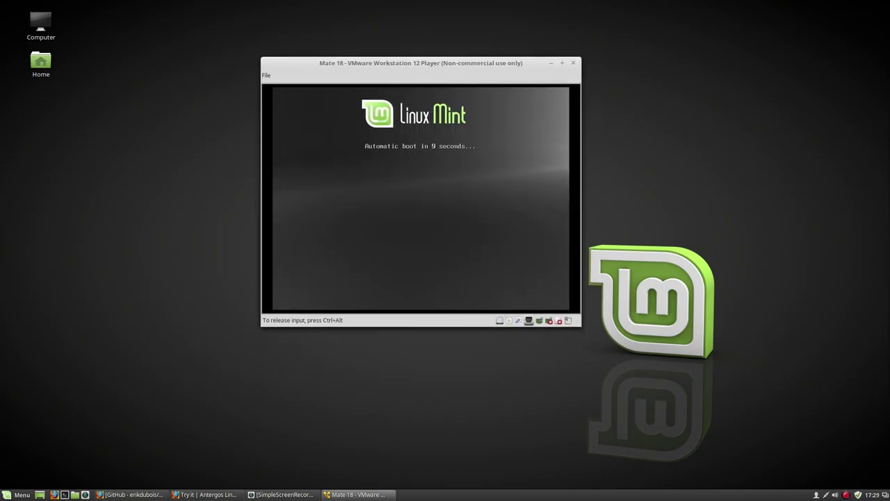
{"action": "key", "text": "Escape"}
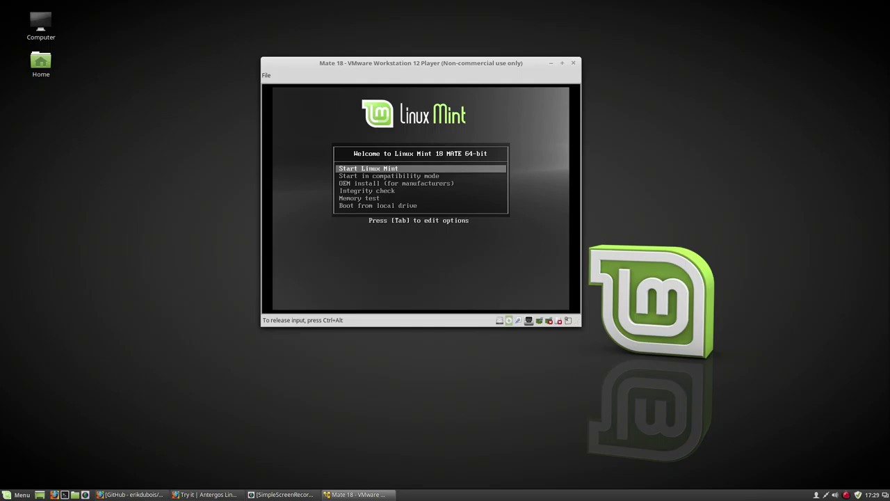
{"action": "key", "text": "Return"}
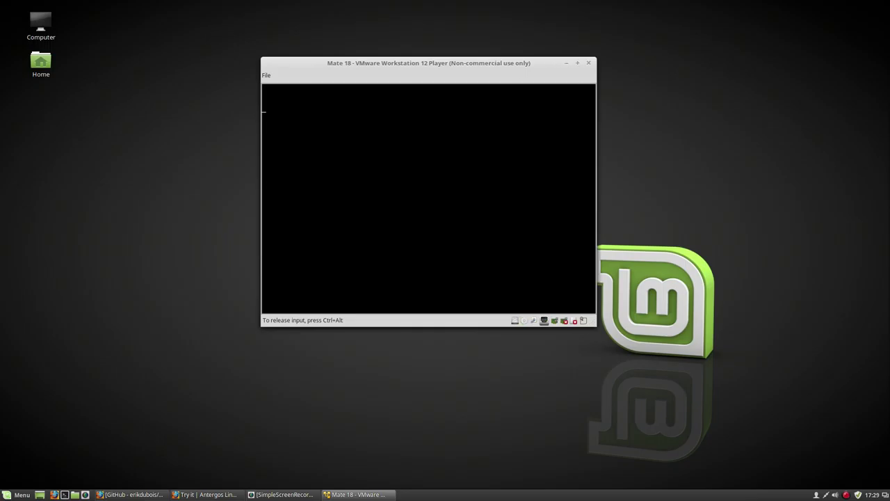
{"action": "key", "text": "ctrl+alt"}
{"action": "left_click", "coordinate": [350, 274]}
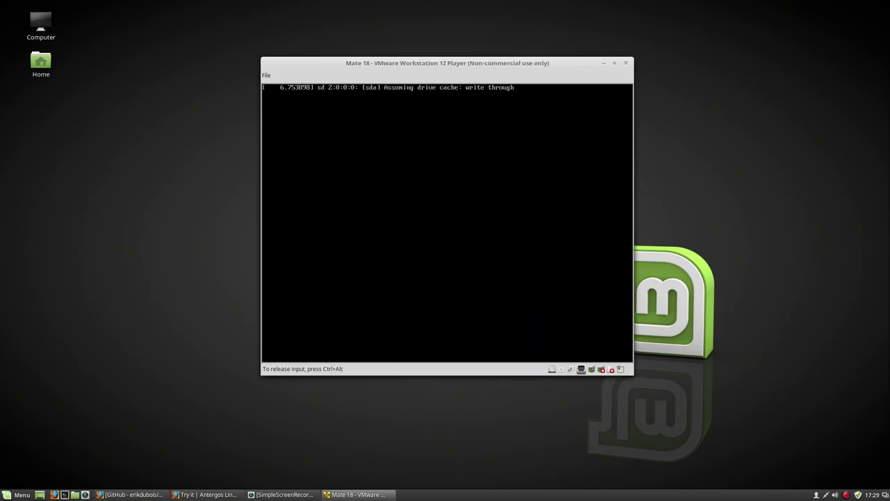
{"action": "key", "text": "ctrl+alt"}
{"action": "left_click", "coordinate": [407, 287]}
{"action": "key", "text": "ctrl+alt"}
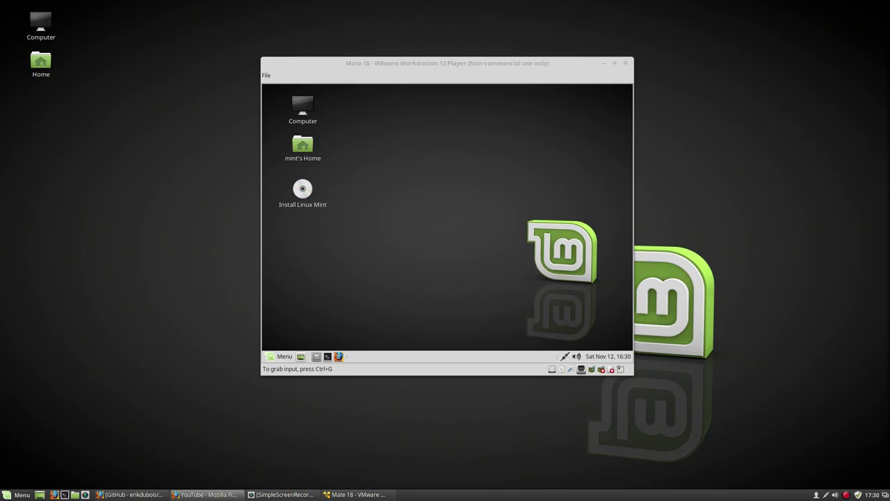
- Launch Install Linux Mint, keep English, and install with the whole disk erased
{"action": "left_click", "coordinate": [298, 201]}
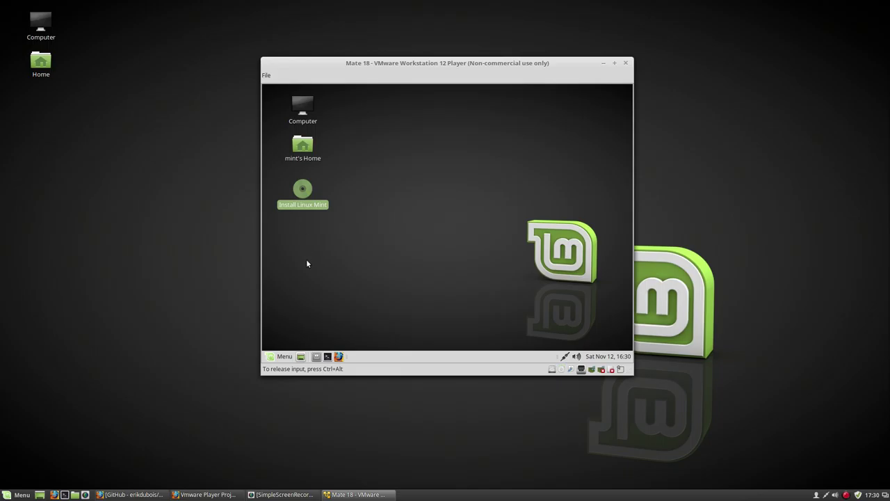
{"action": "left_click", "coordinate": [306, 260]}
{"action": "left_click", "coordinate": [306, 193]}
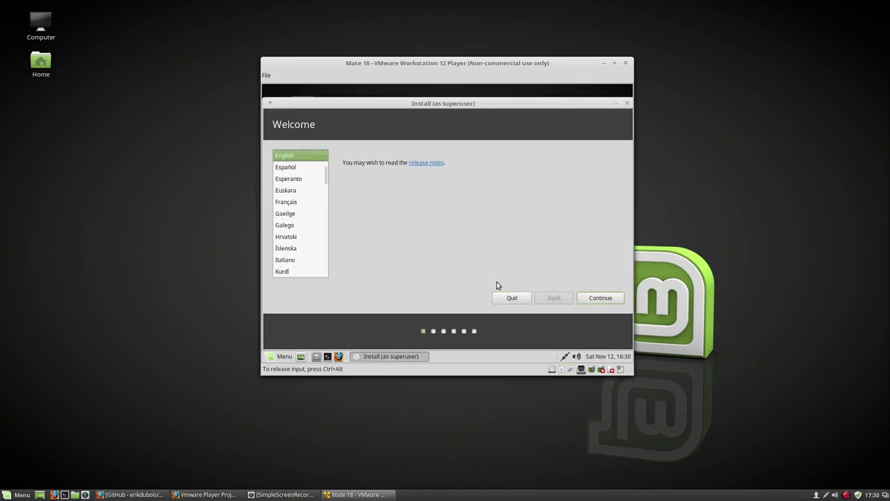
{"action": "left_click", "coordinate": [620, 298]}
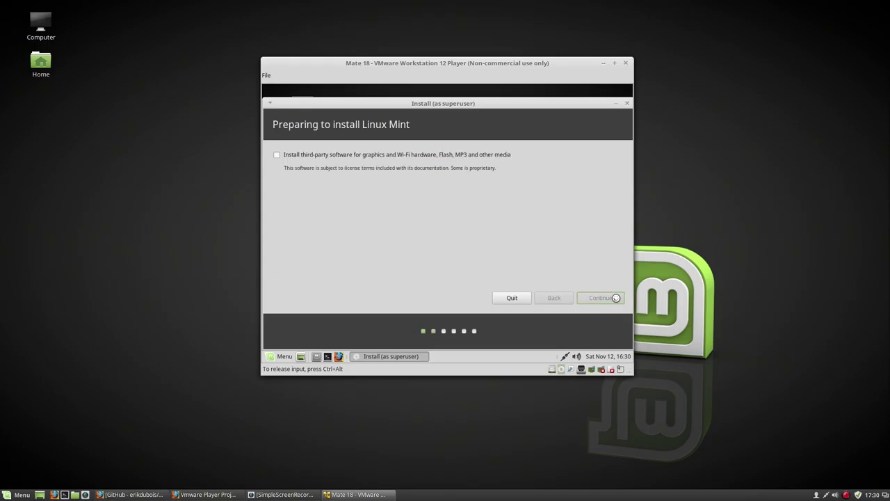
{"action": "left_click", "coordinate": [615, 298]}
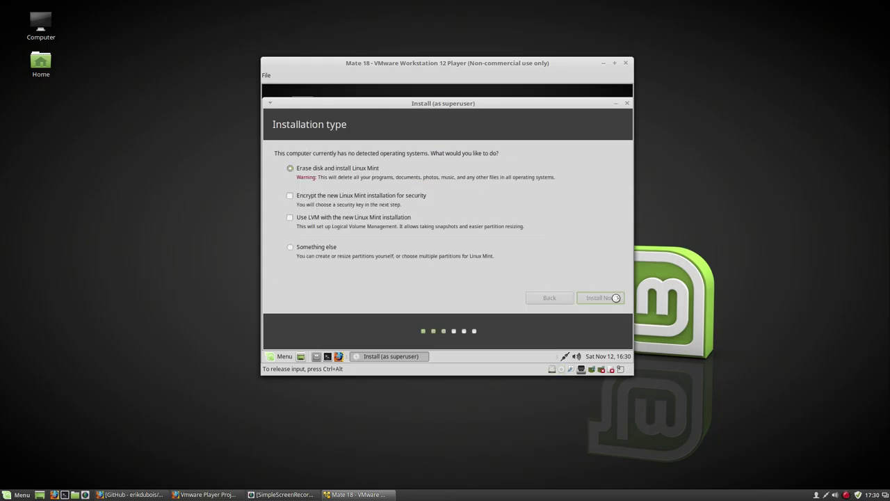
{"action": "left_click", "coordinate": [600, 282]}
{"action": "left_click", "coordinate": [606, 298]}
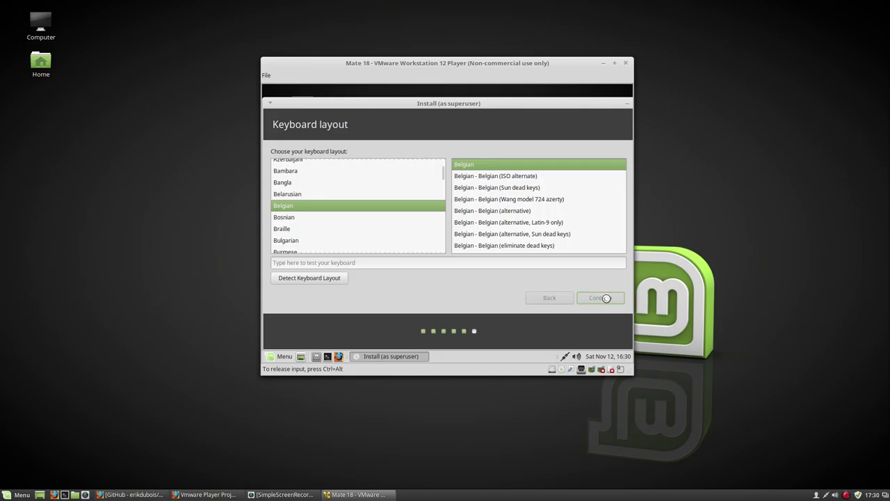
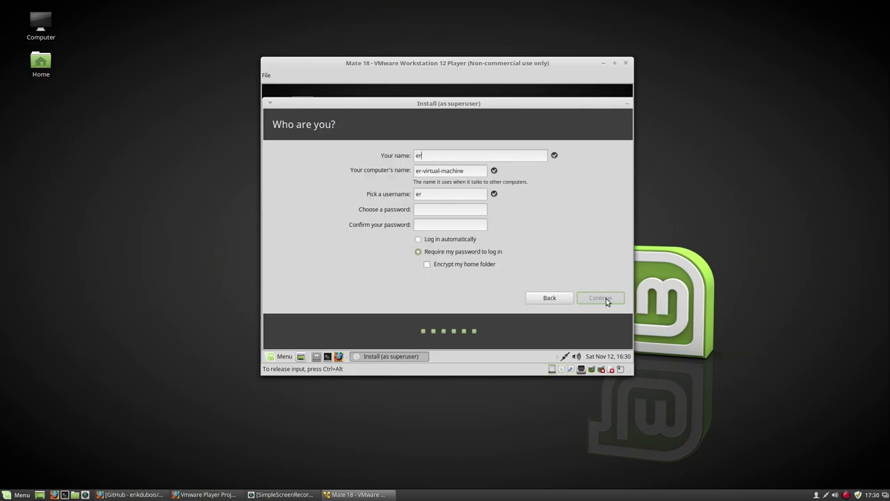
- Enter the user name and matching password, enable automatic login, and continue the installation
{"action": "key", "text": "Tab"}
{"action": "key", "text": "Tab"}
{"action": "key", "text": "Tab"}
{"action": "key", "text": "Tab"}
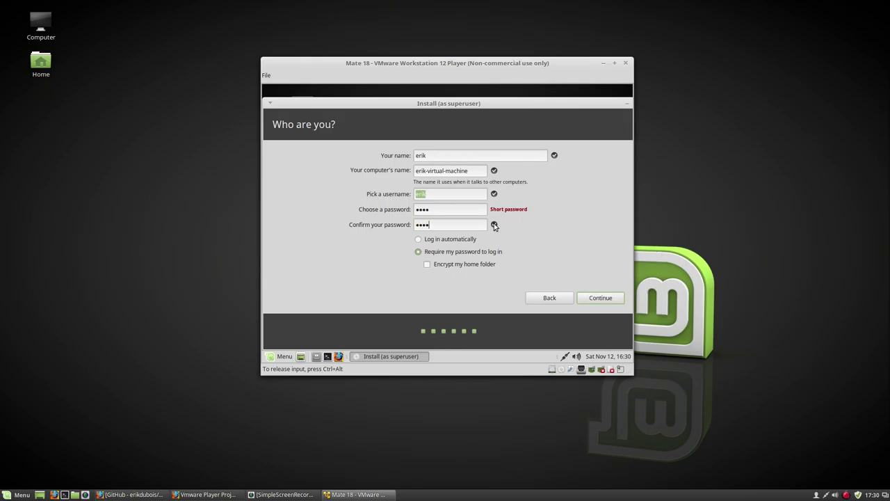
{"action": "left_click", "coordinate": [462, 241]}
{"action": "left_click", "coordinate": [579, 298]}
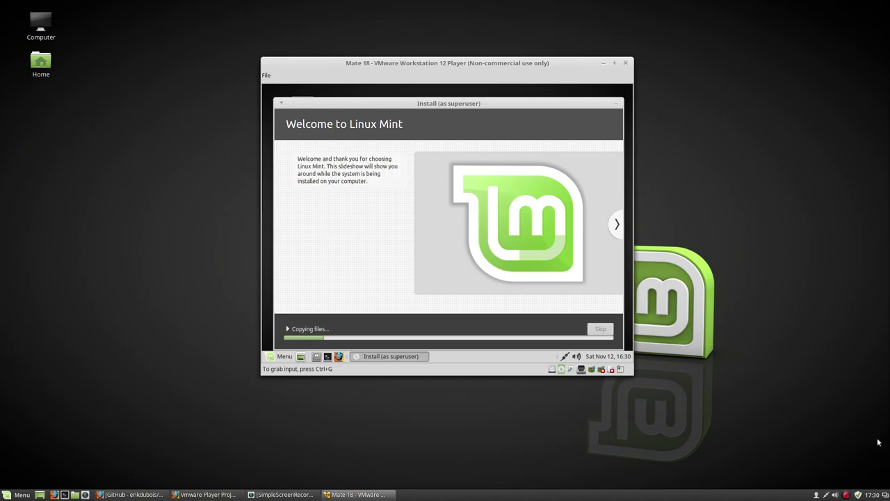
- Restart the completed installation and confirm medium removal so the installed Linux Mint 18 boots
{"action": "right_click", "coordinate": [846, 495]}
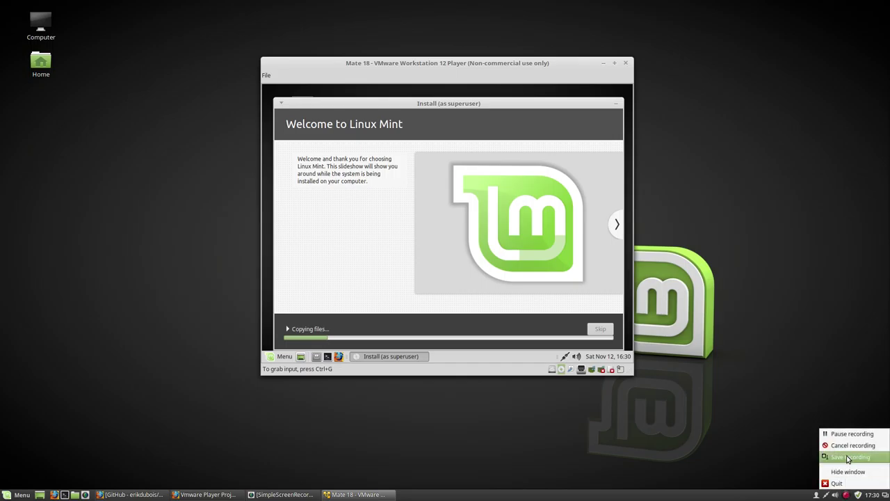
{"action": "left_click", "coordinate": [853, 434]}
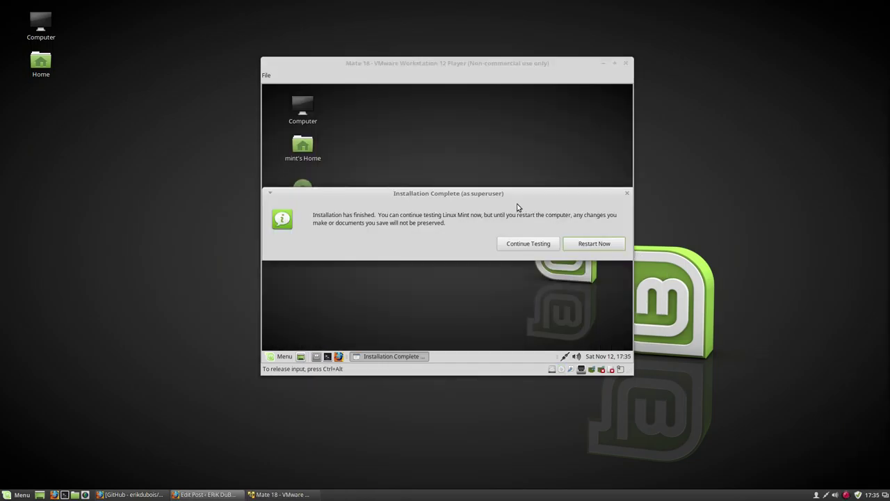
{"action": "left_click", "coordinate": [590, 244]}
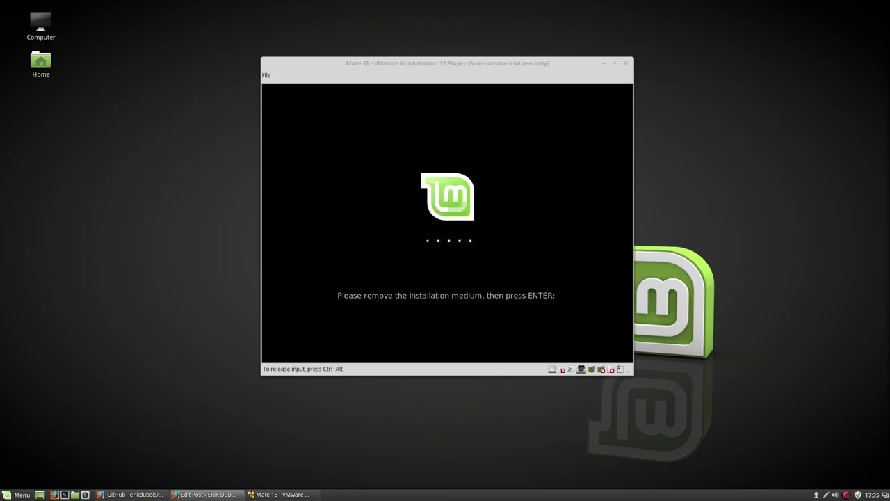
{"action": "key", "text": "Return"}
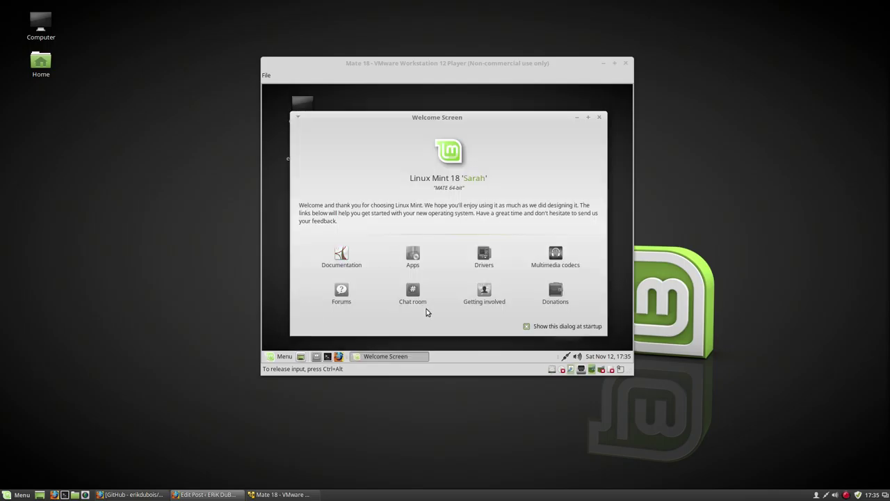
- Close the Mint Welcome Screen and open the guest panel's Menu showing Favorites apps
{"action": "left_click", "coordinate": [599, 117]}
{"action": "left_click_drag", "start_coordinate": [448, 65], "coordinate": [368, 93]}
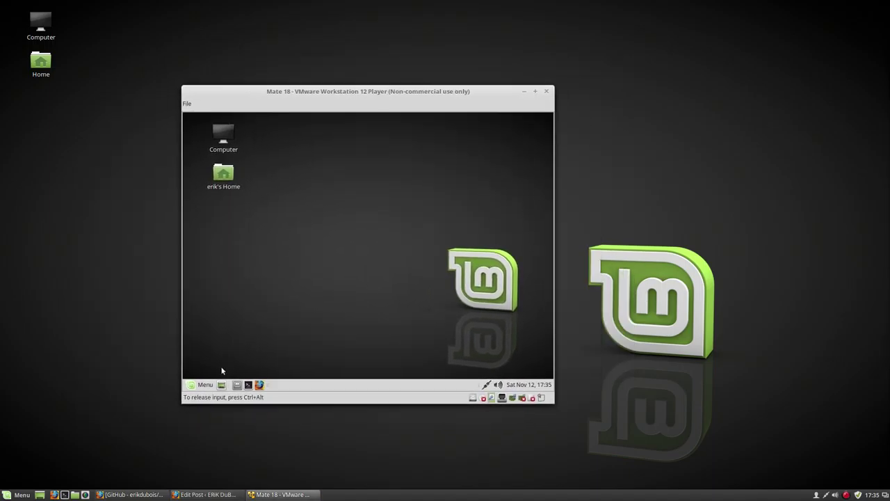
{"action": "left_click", "coordinate": [196, 384]}
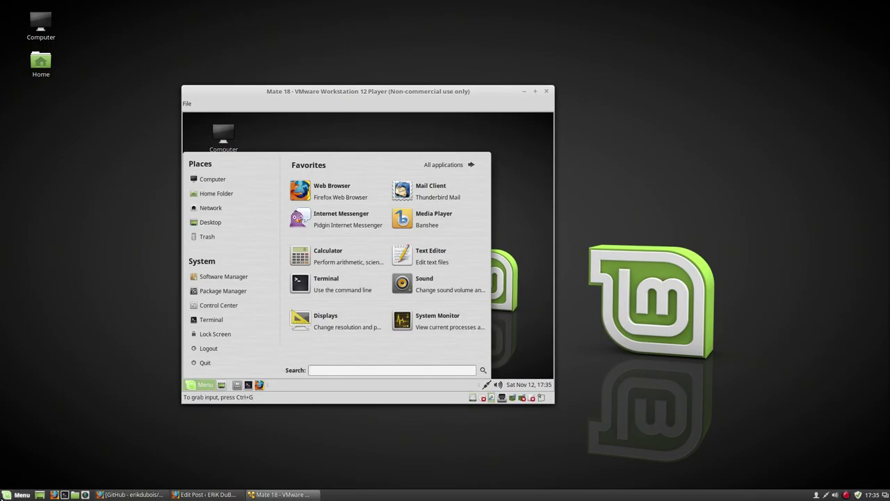
{"action": "left_click", "coordinate": [17, 495]}
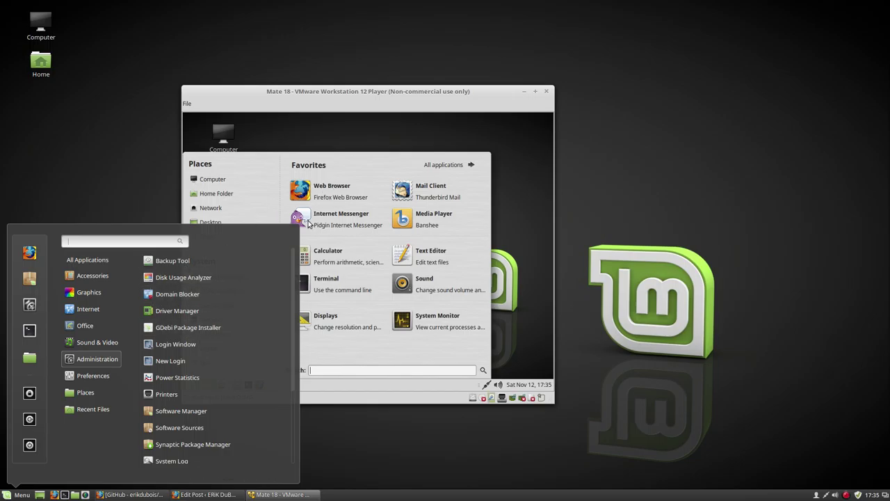
{"action": "left_click", "coordinate": [415, 102]}
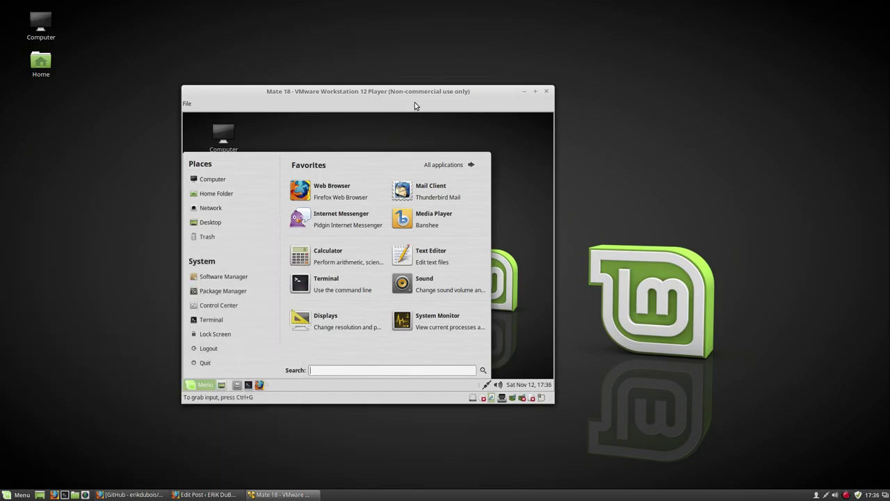
{"action": "left_click", "coordinate": [846, 494]}
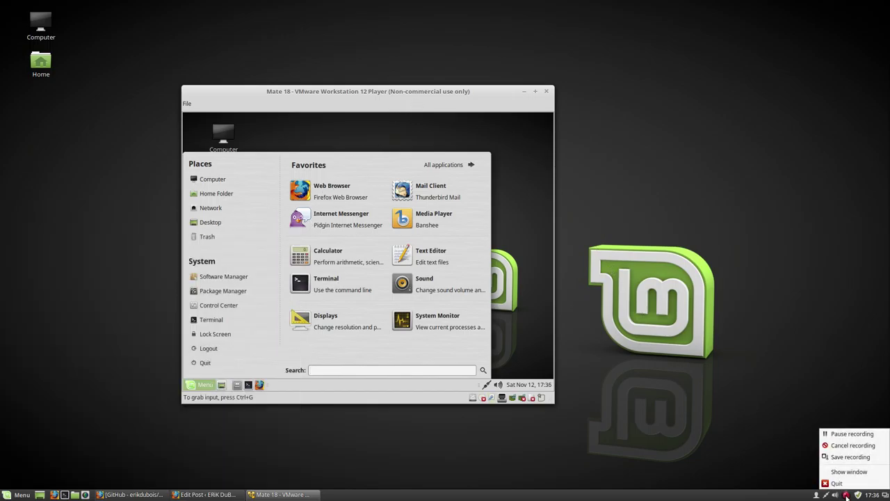